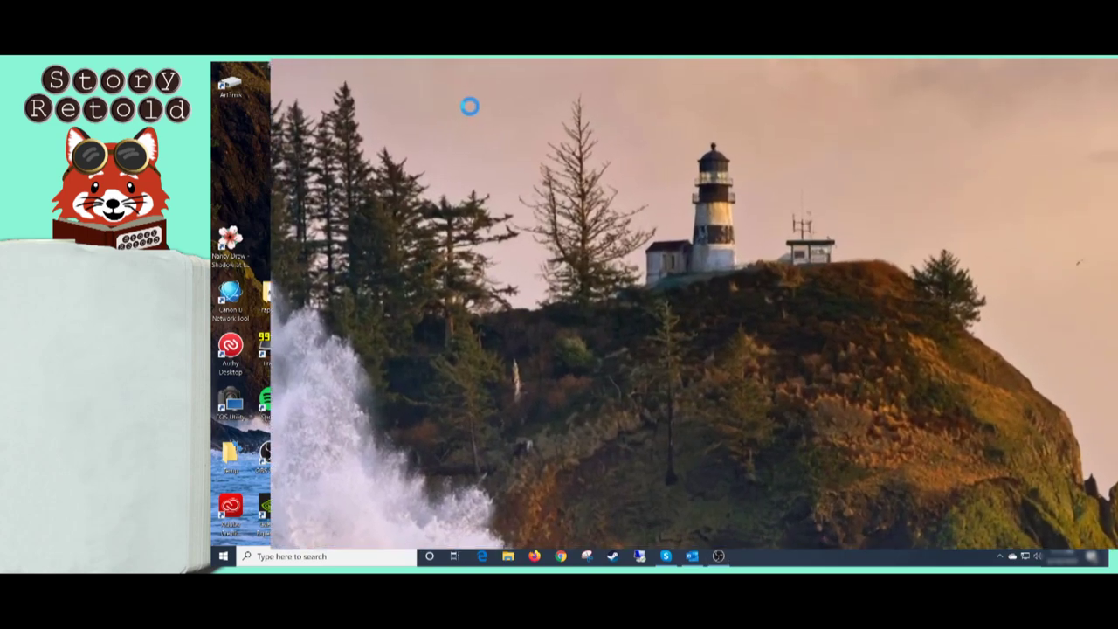
# Create a new folder named SCKoriginal on the desktop and open it
pyautogui.rightClick(585, 86)
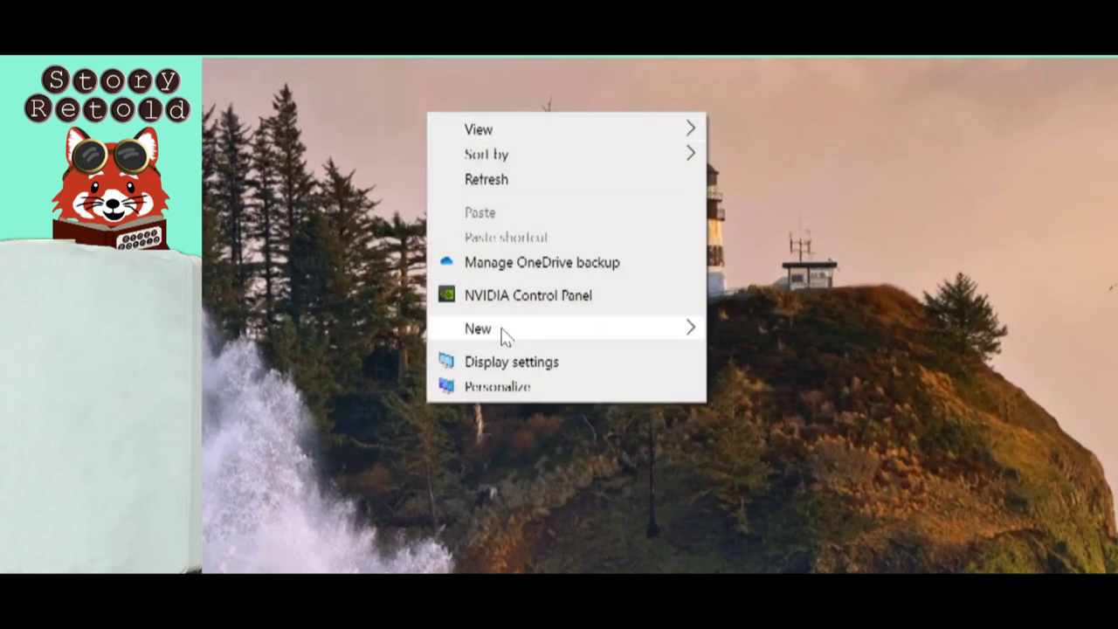
pyautogui.moveTo(502, 335)
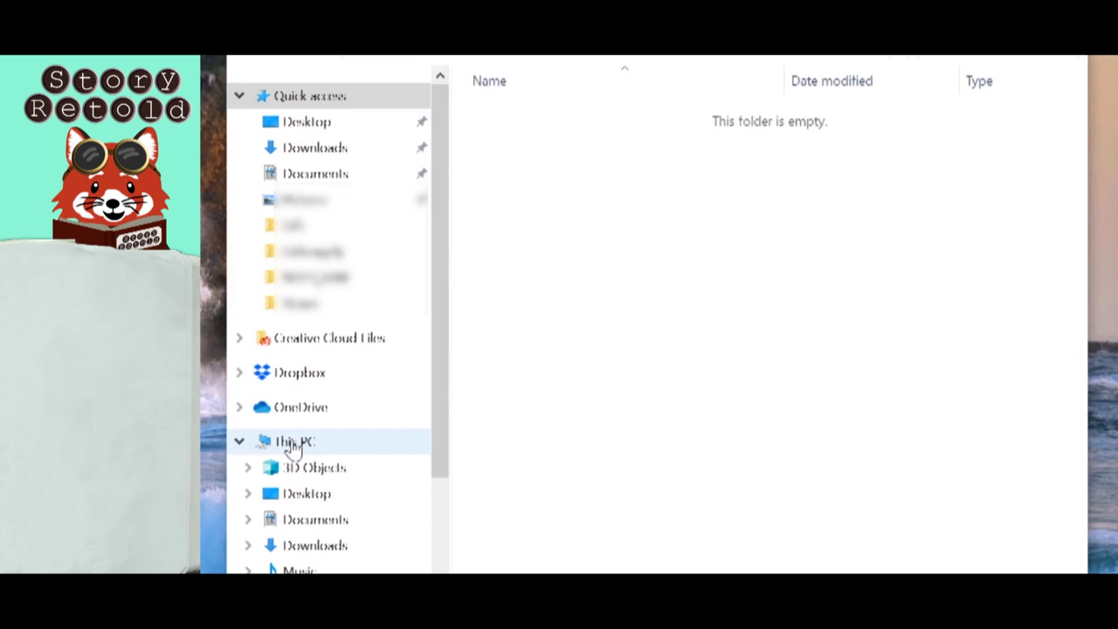
# Open the game disc in DVD RW Drive (E:) from This PC and locate SETUP.EXE
pyautogui.click(293, 443)
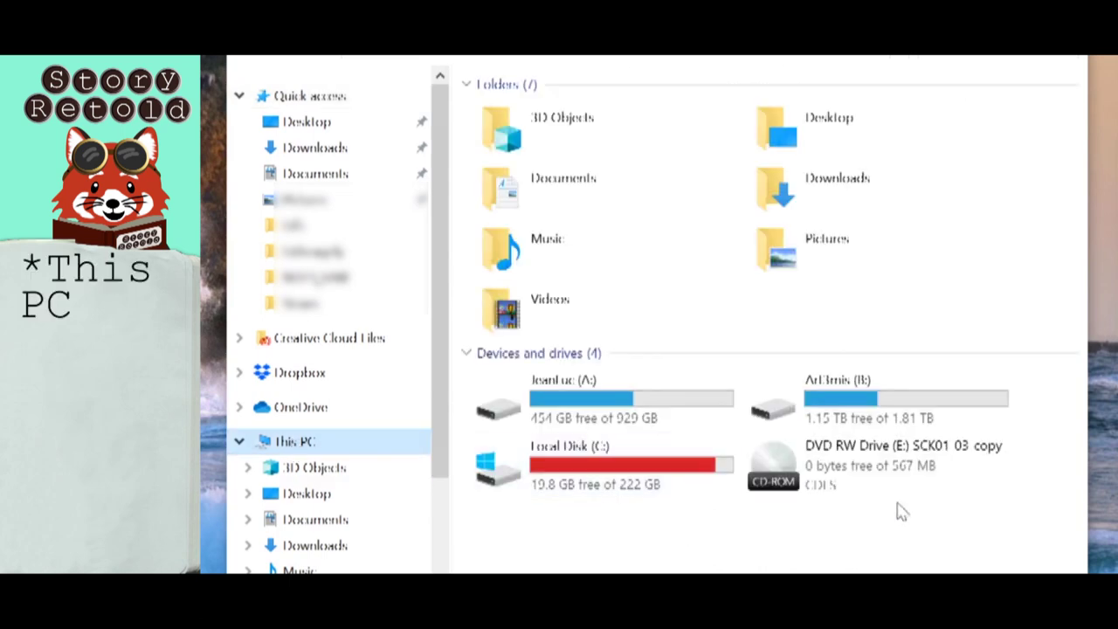
pyautogui.moveTo(885, 472)
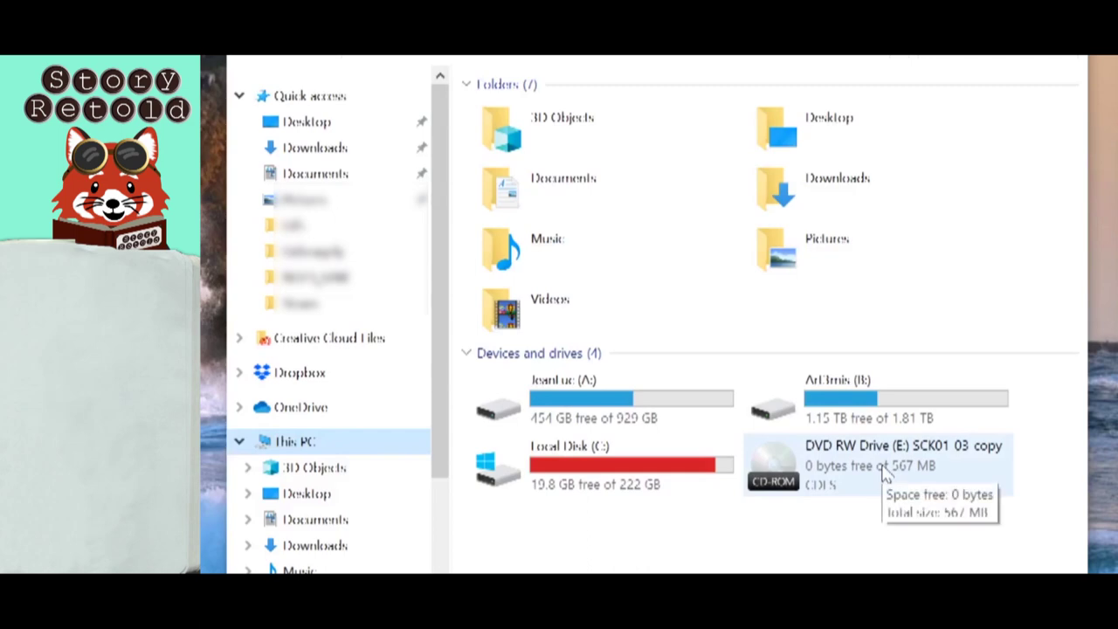
pyautogui.doubleClick(885, 471)
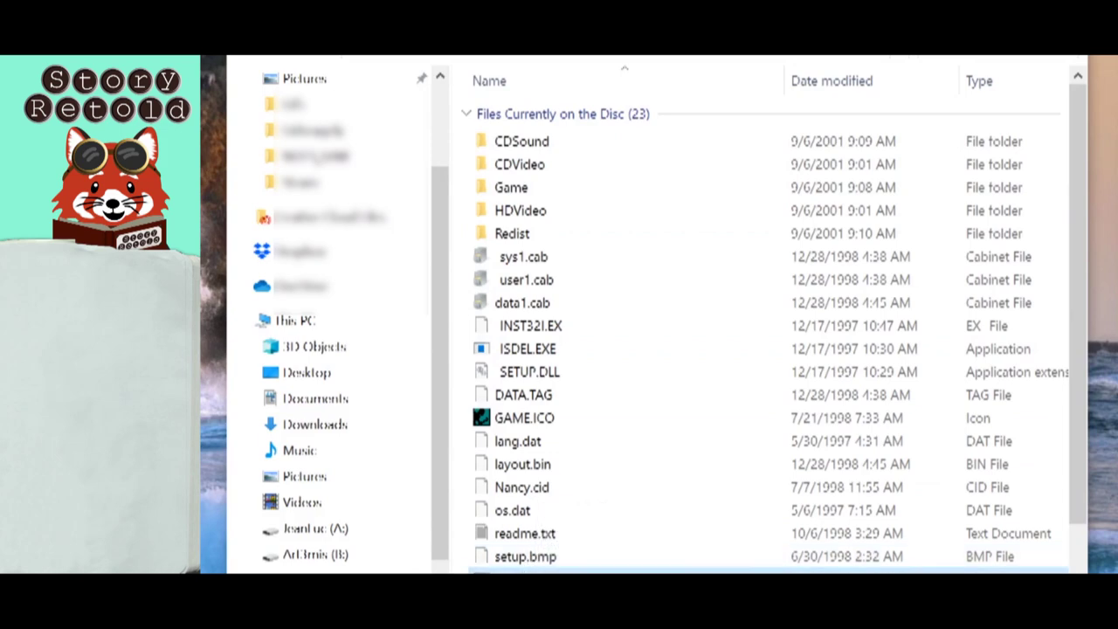
pyautogui.scroll(-1, 662, 469)
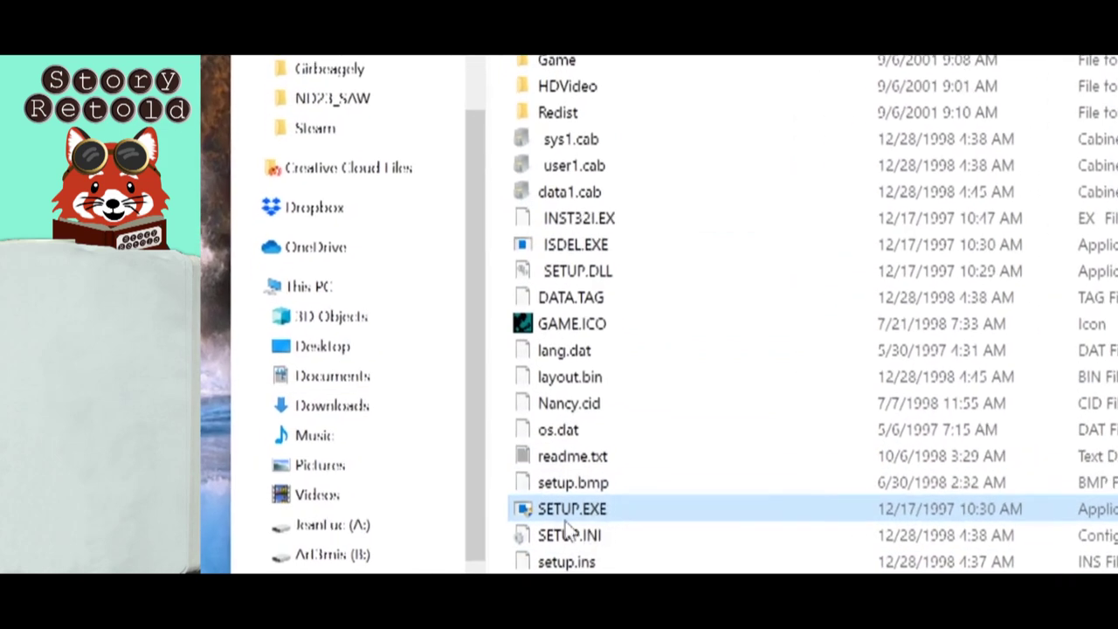
pyautogui.rightClick(582, 514)
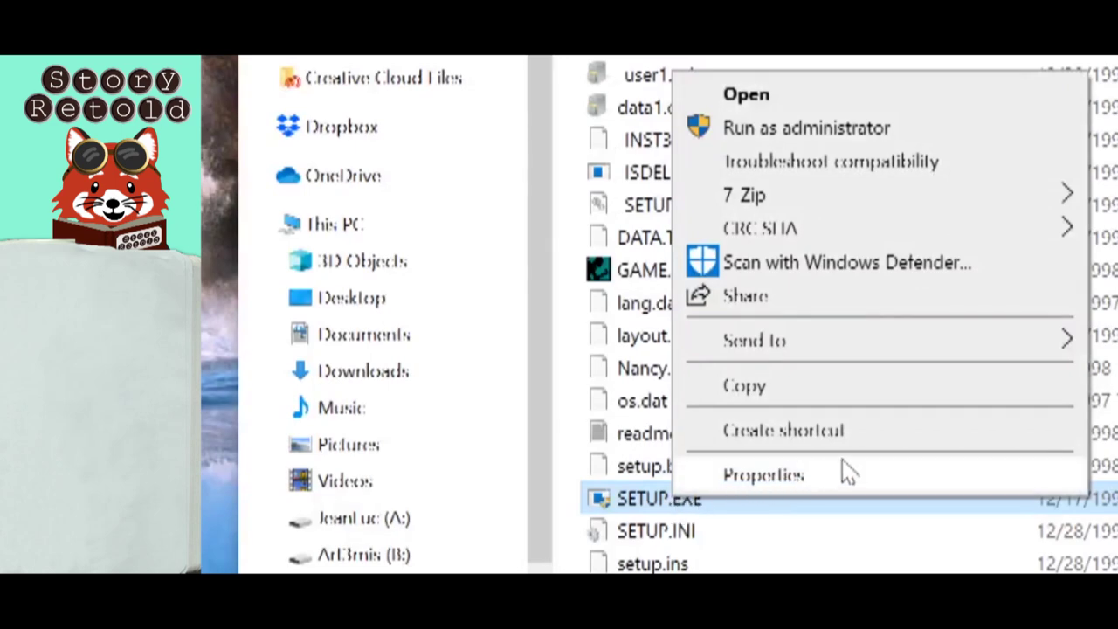
# Set SETUP.EXE to Windows 98 / Windows Me compatibility, running as administrator
pyautogui.click(779, 480)
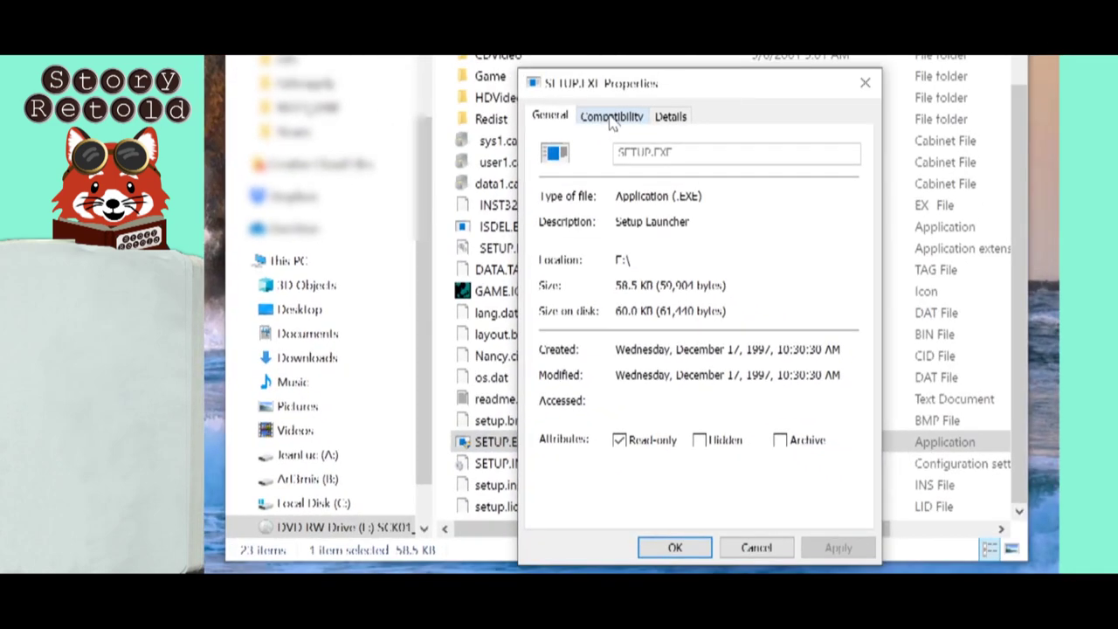
pyautogui.click(619, 123)
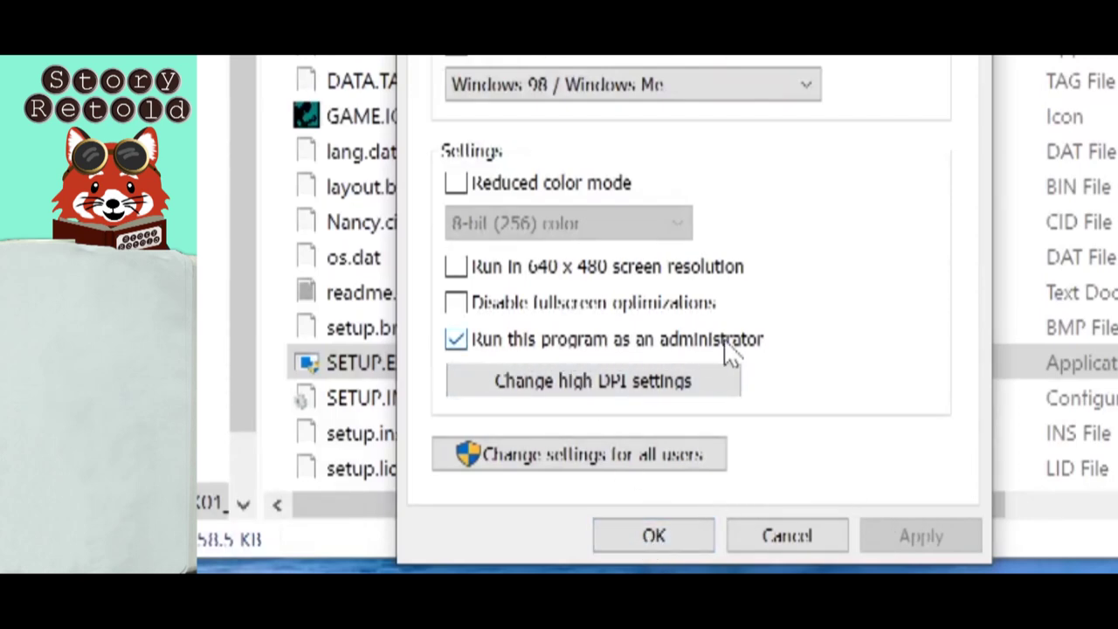
pyautogui.click(662, 534)
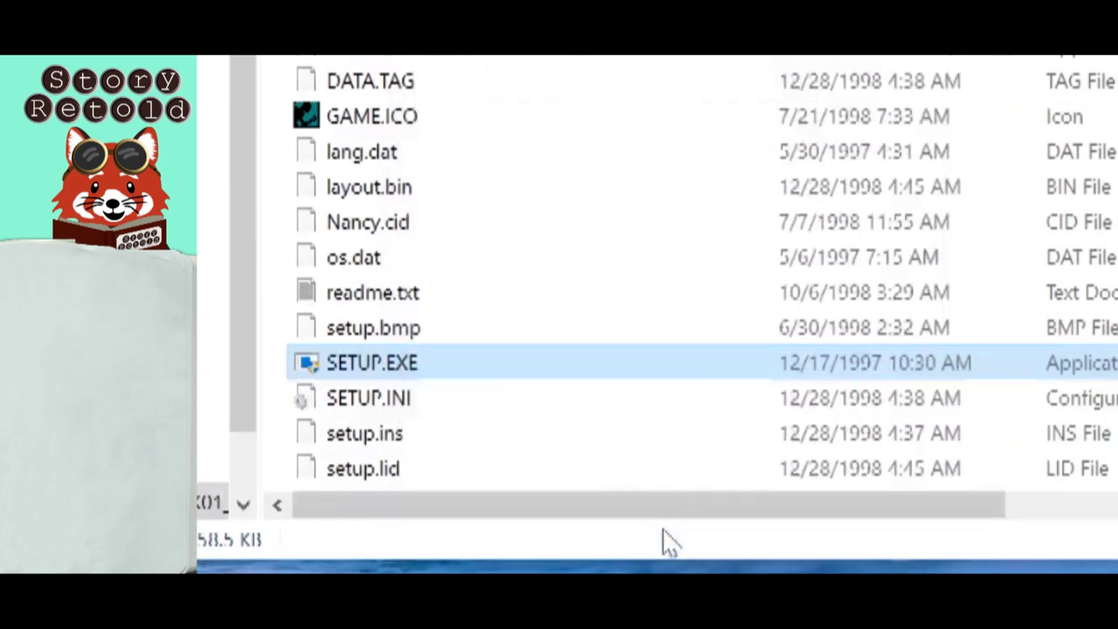
# Run SETUP.EXE as administrator to bring up the Secrets Can Kill setup welcome
pyautogui.rightClick(355, 370)
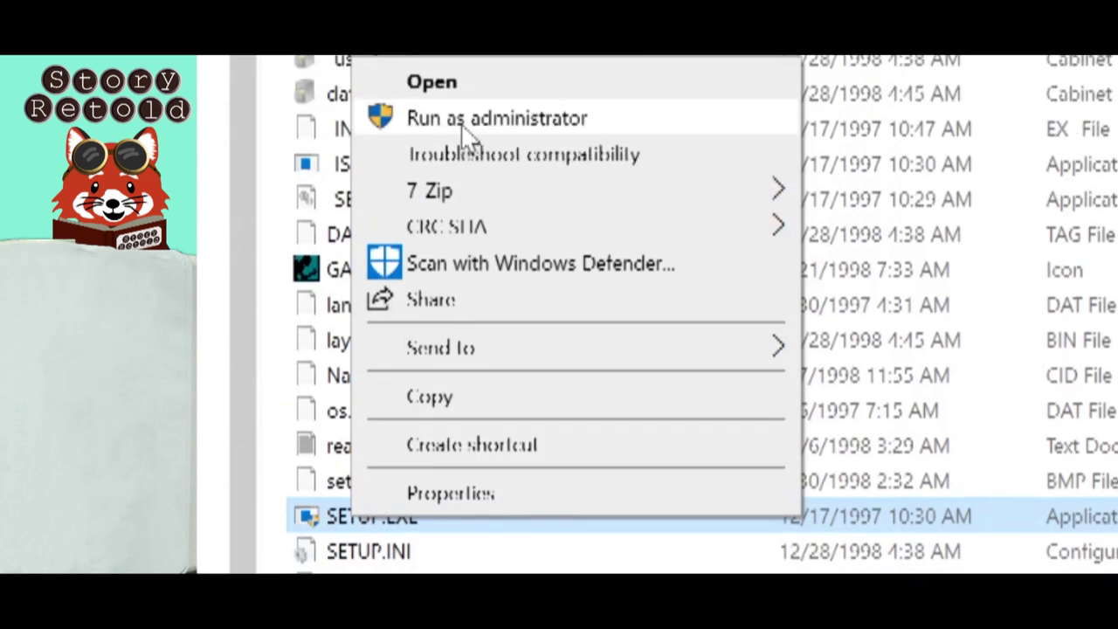
pyautogui.click(466, 150)
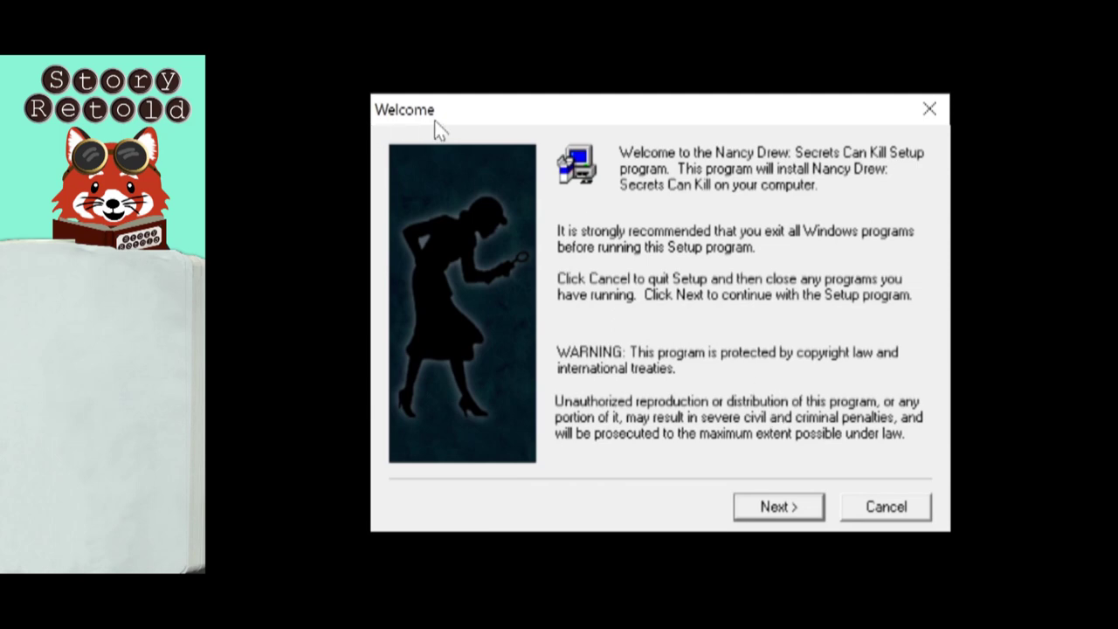
# Go past the welcome page, accept the licence agreement, and skip the README information
pyautogui.click(781, 515)
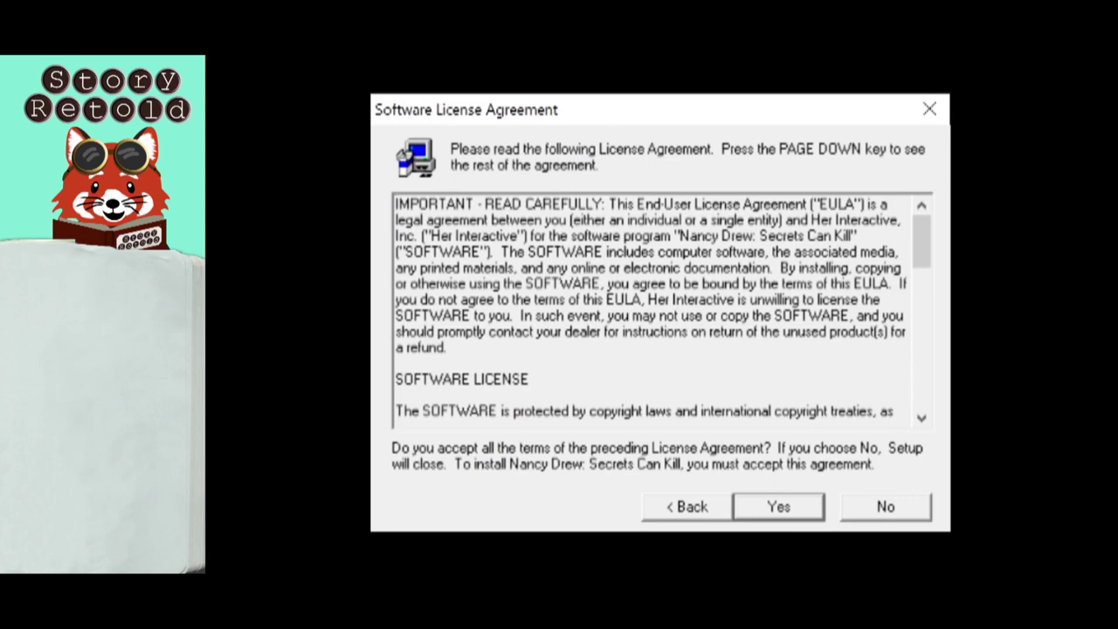
pyautogui.click(780, 507)
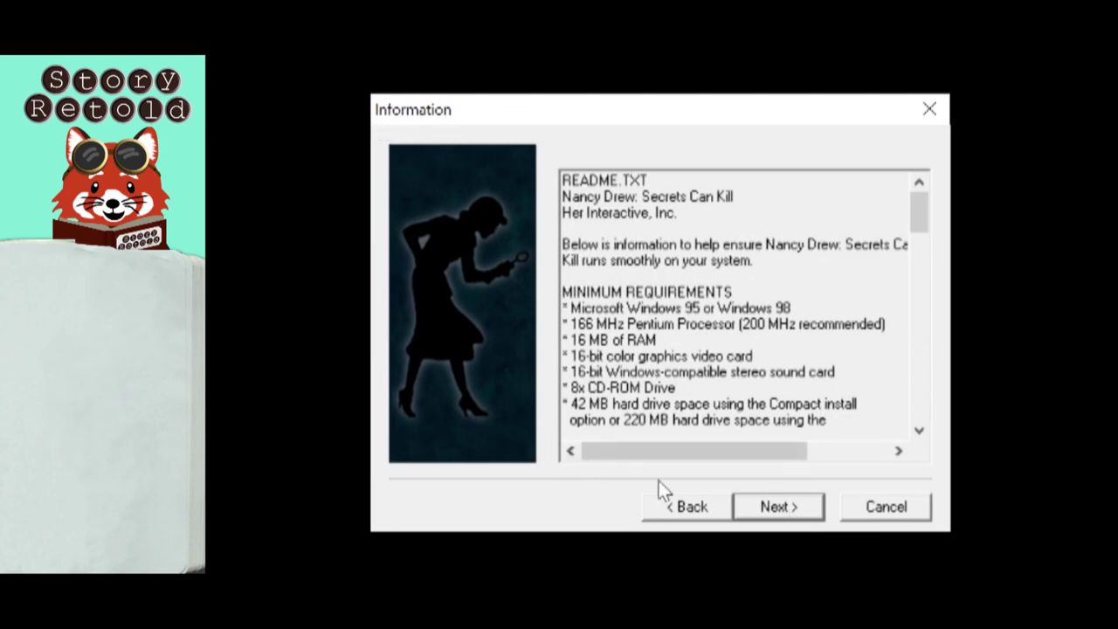
pyautogui.click(772, 509)
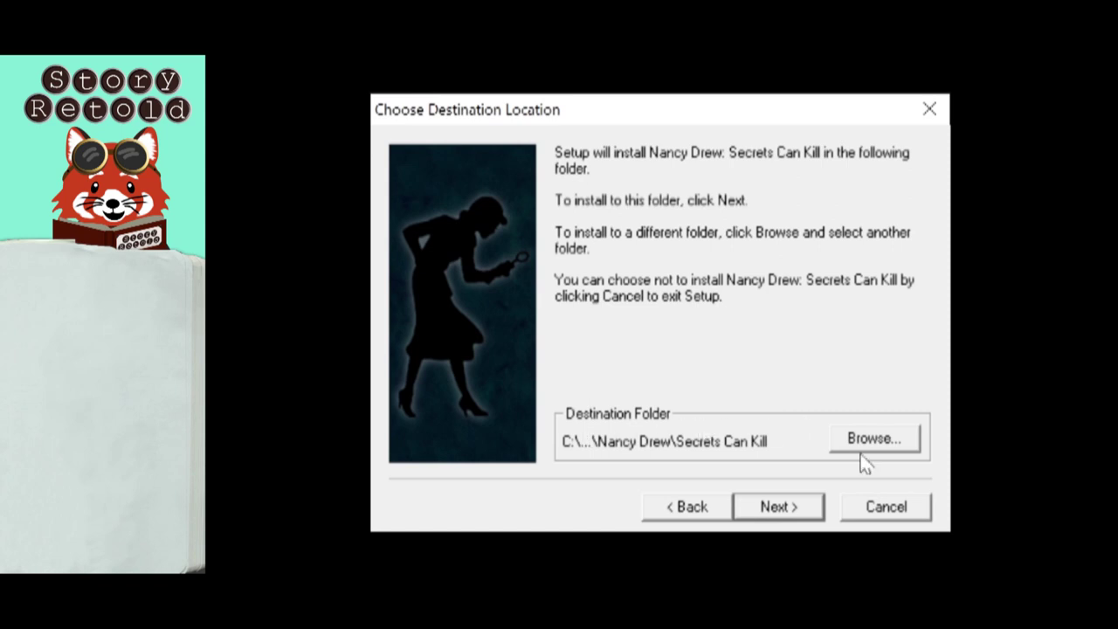
# Browse for a different install folder, going from C:\ into Users and the user's personal folder
pyautogui.click(911, 442)
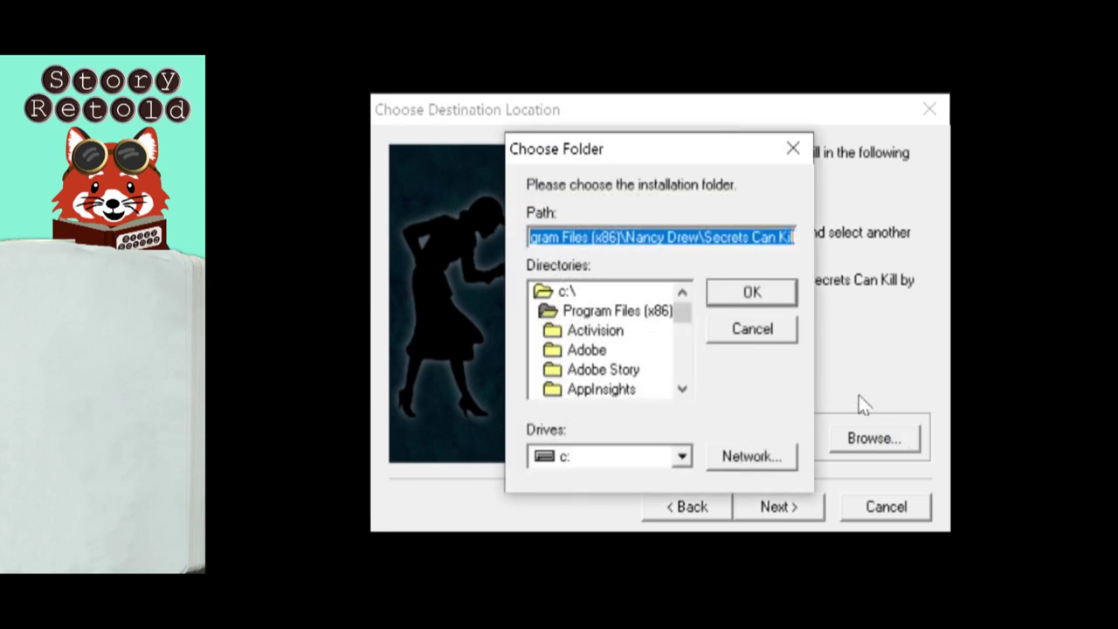
pyautogui.doubleClick(542, 294)
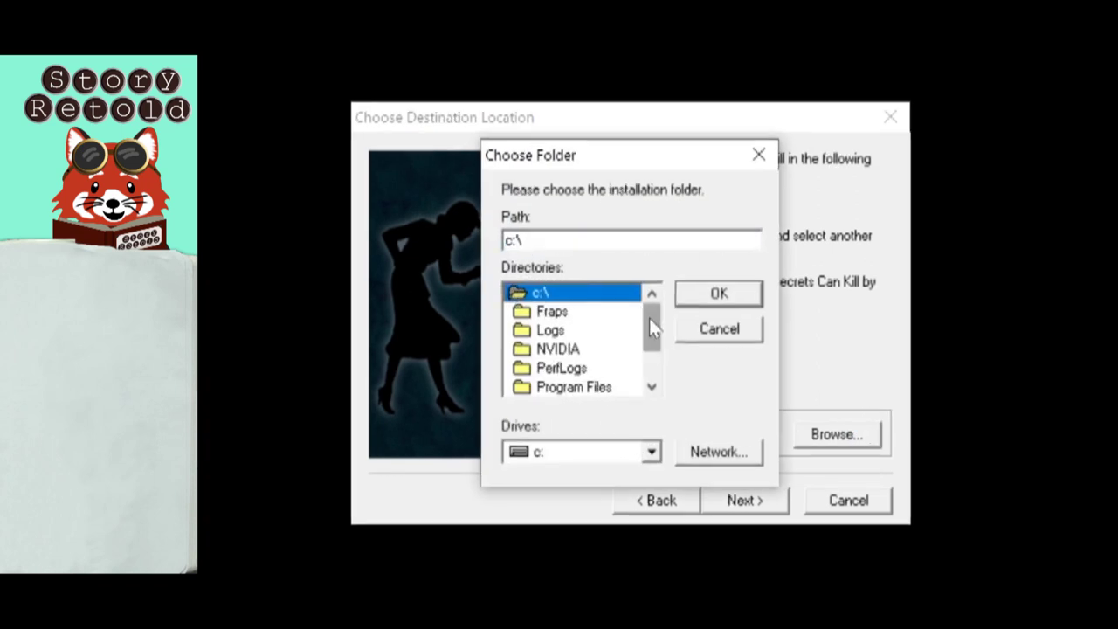
pyautogui.moveTo(649, 318); pyautogui.dragTo(648, 343)
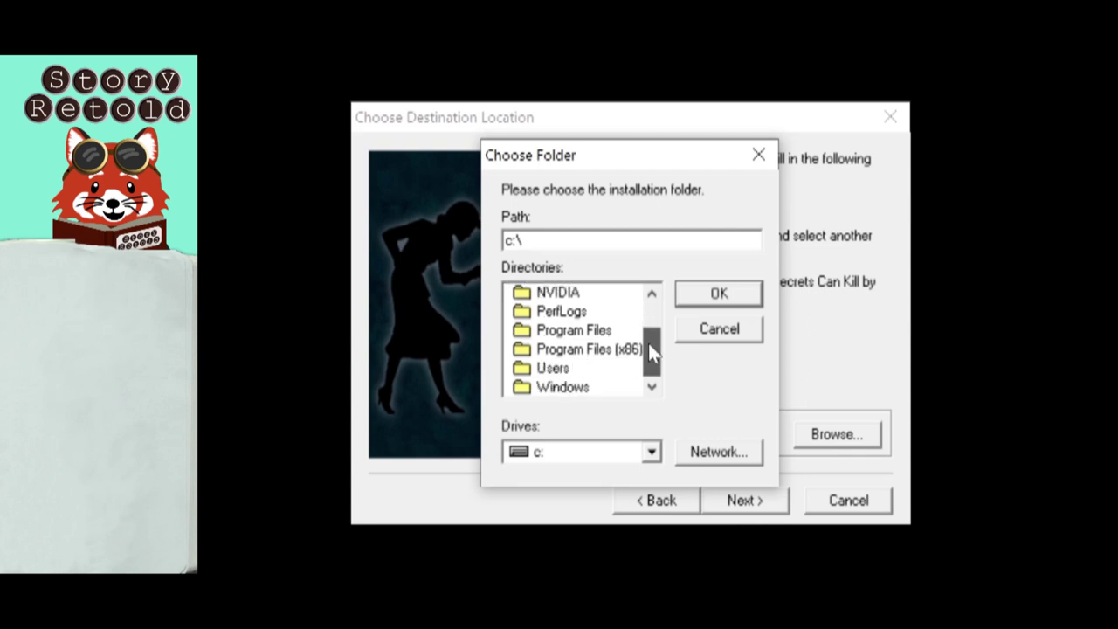
pyautogui.doubleClick(553, 371)
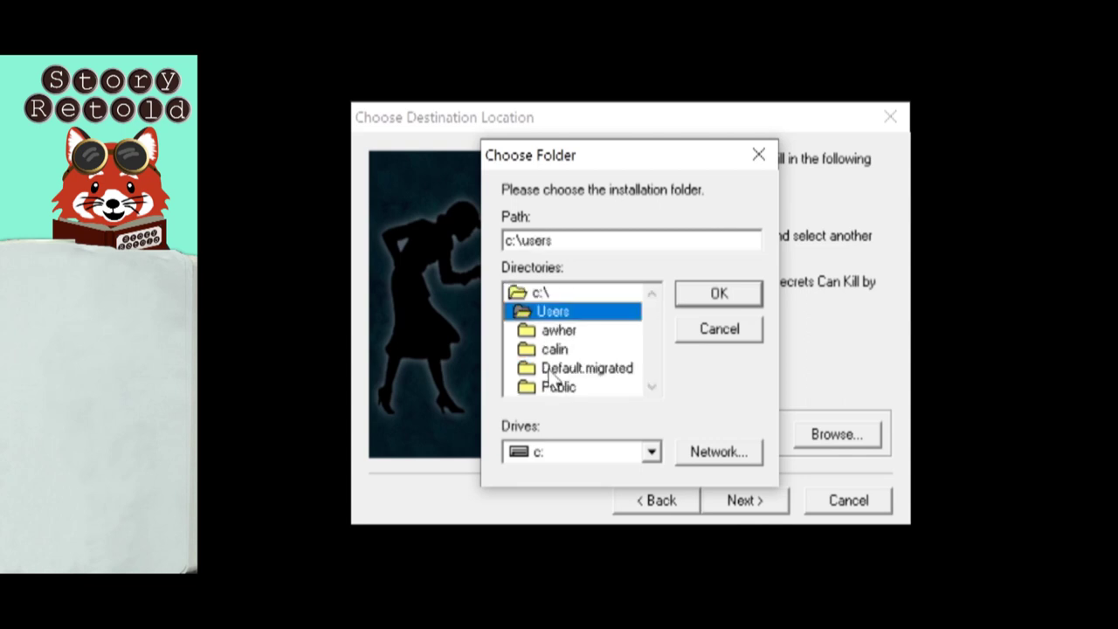
pyautogui.click(554, 351)
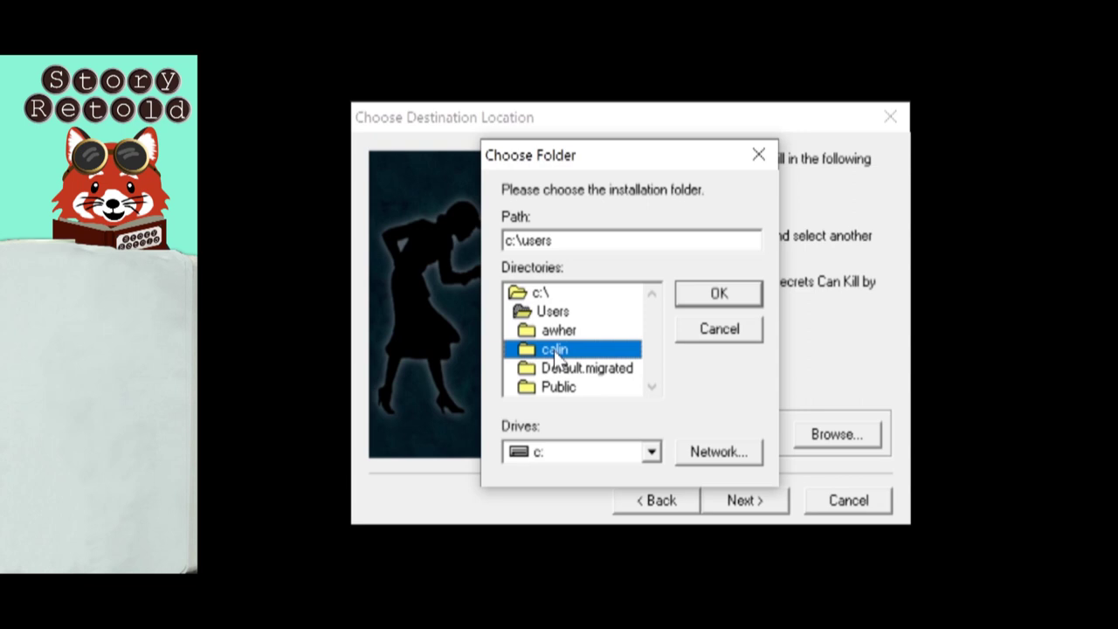
pyautogui.doubleClick(529, 353)
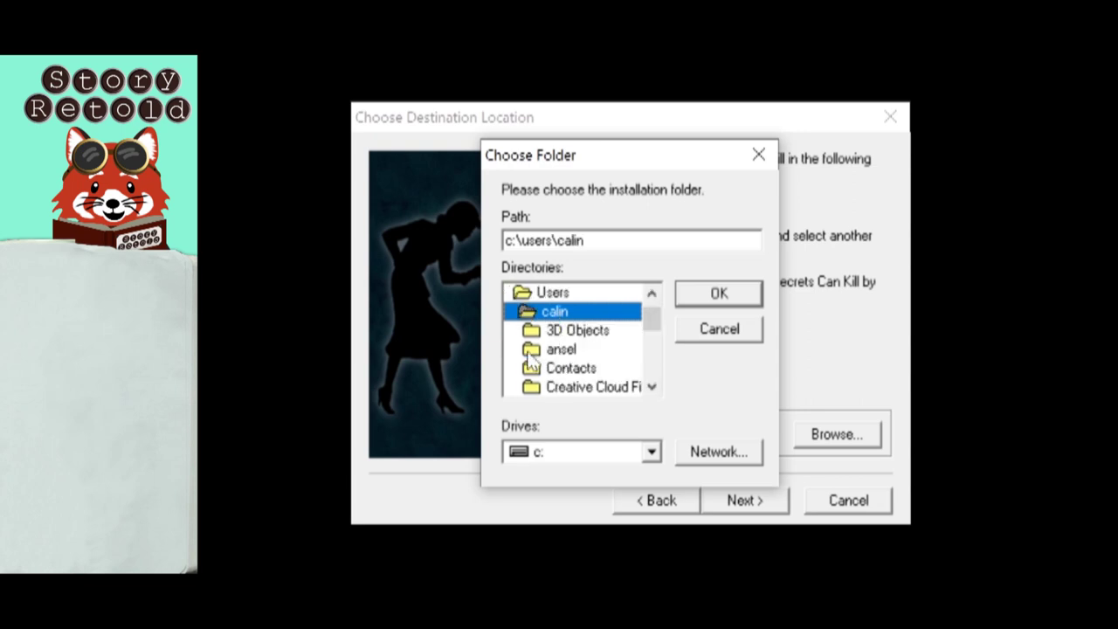
# Pick Desktop\SCKoriginal as the install destination and continue to Setup Type
pyautogui.click(651, 387)
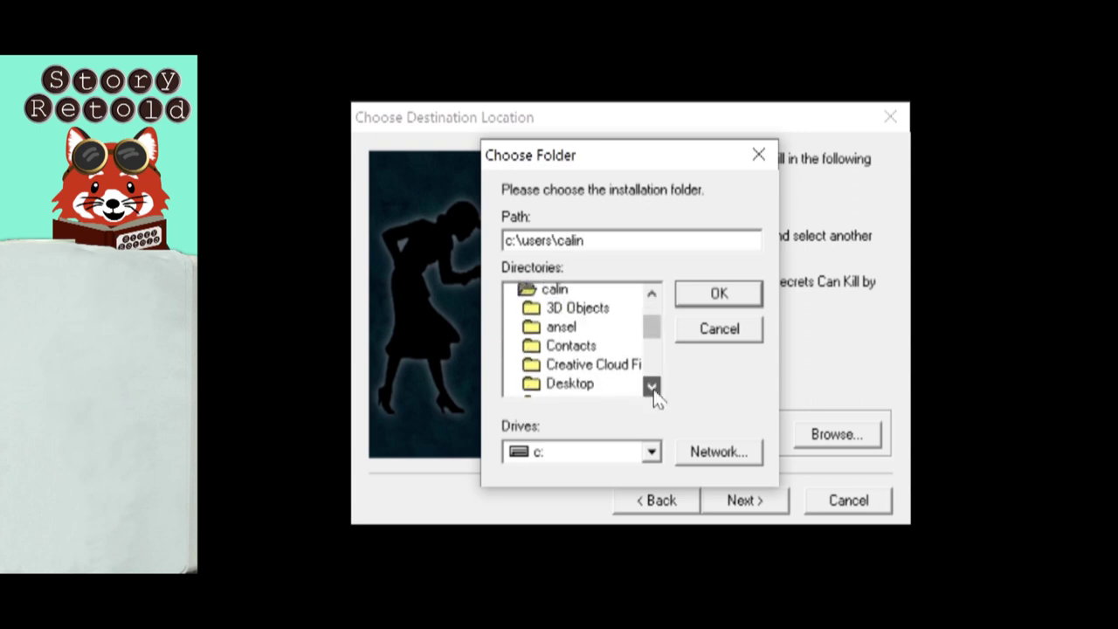
pyautogui.click(652, 387)
pyautogui.click(560, 351)
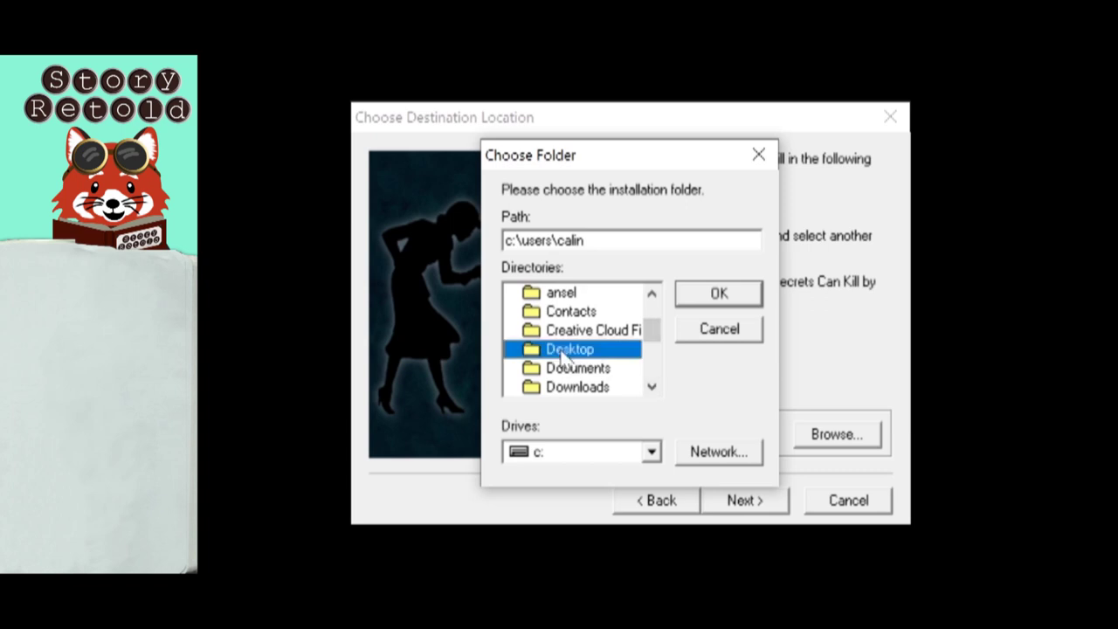
pyautogui.doubleClick(561, 351)
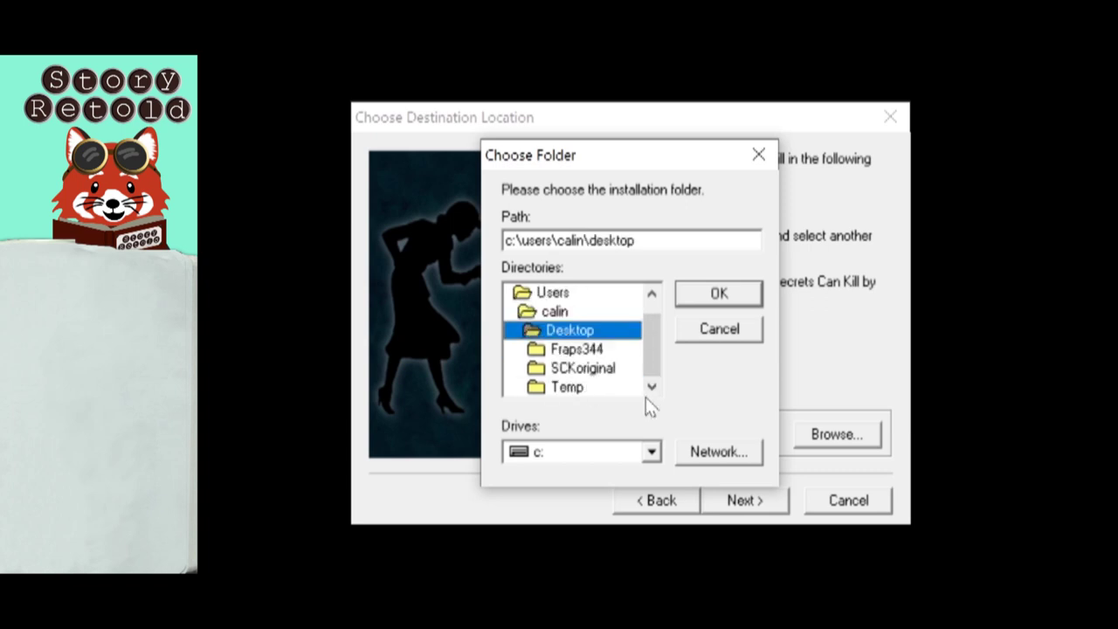
pyautogui.click(599, 372)
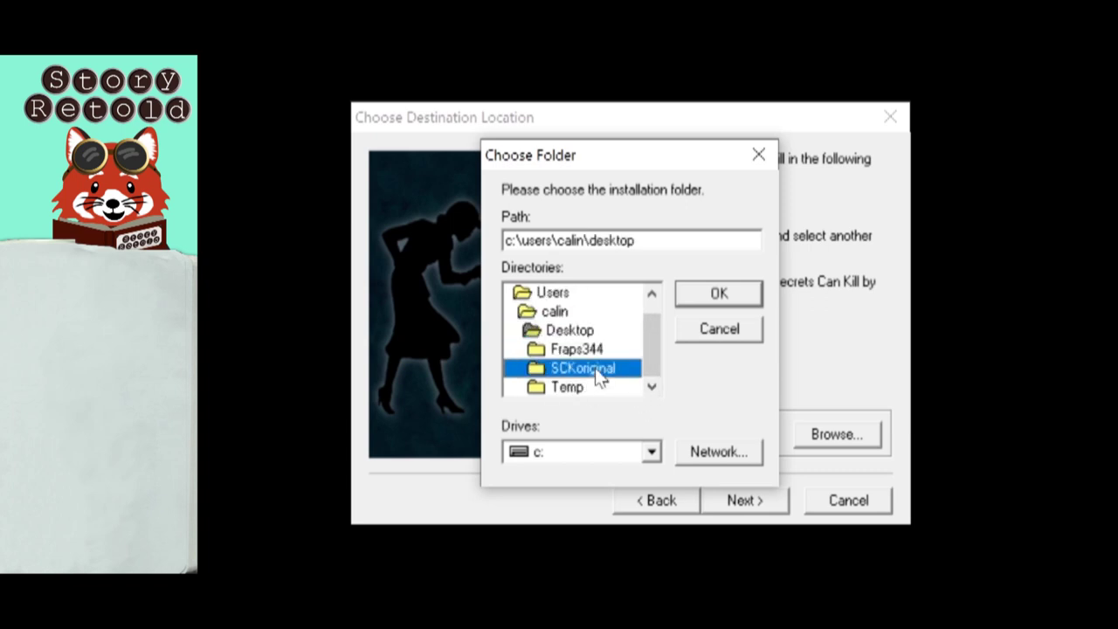
pyautogui.doubleClick(599, 372)
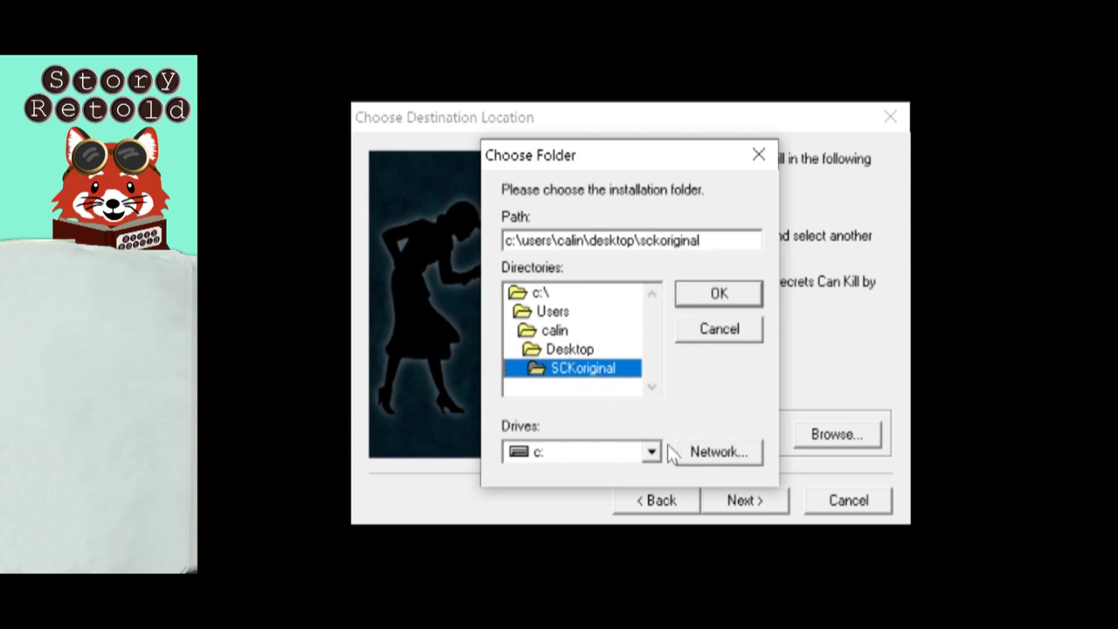
pyautogui.click(744, 297)
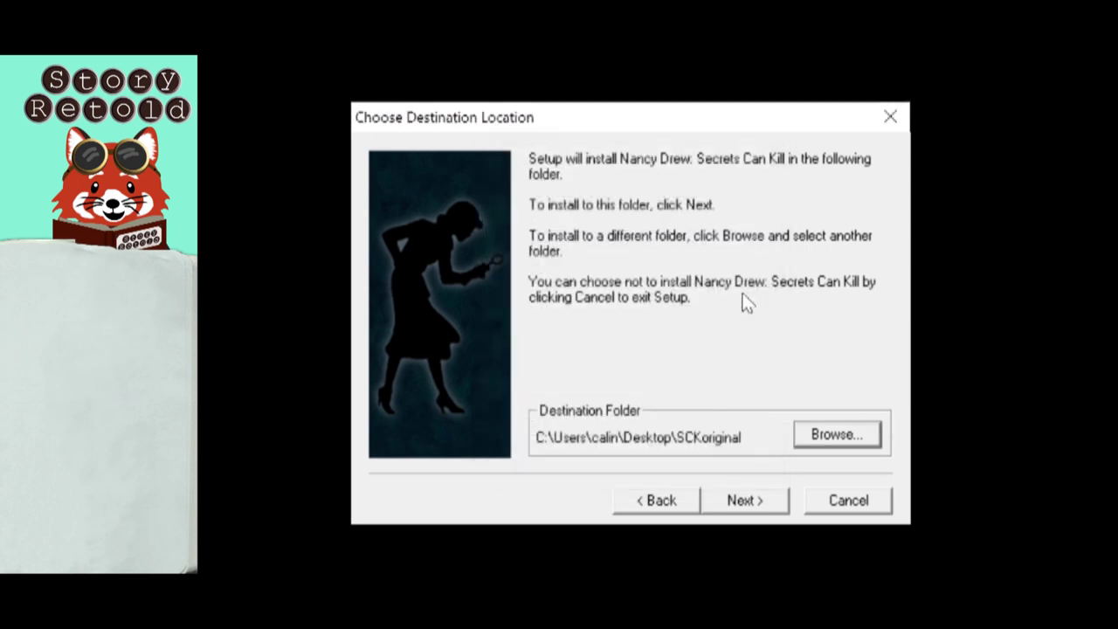
pyautogui.click(778, 507)
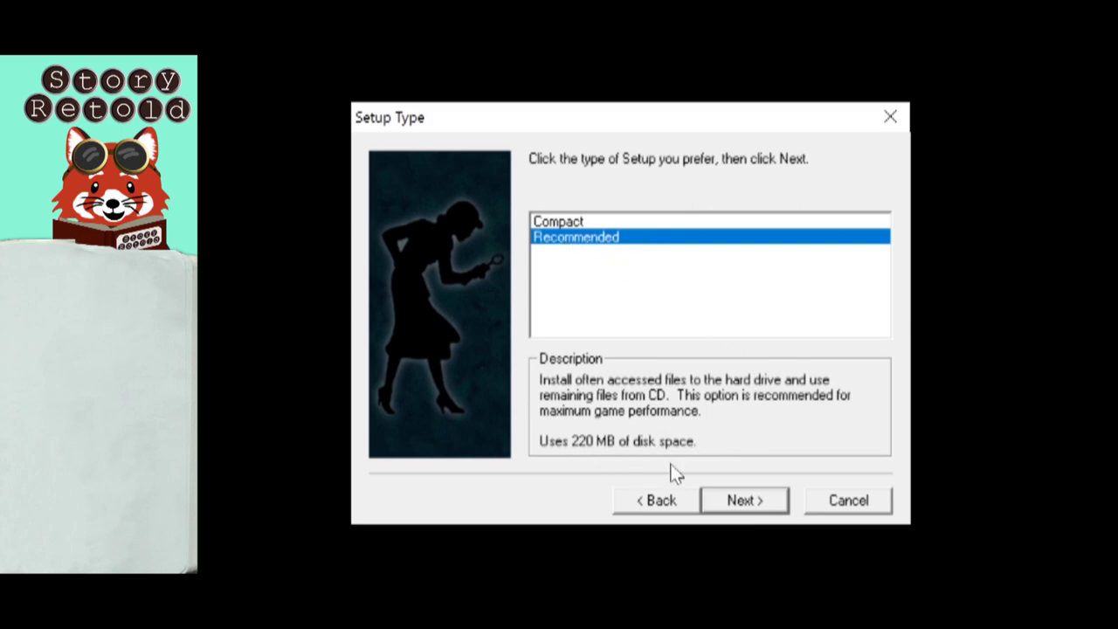
# Install with the Recommended setup type, skipping DirectX, into the Nancy Drew program folder
pyautogui.click(772, 503)
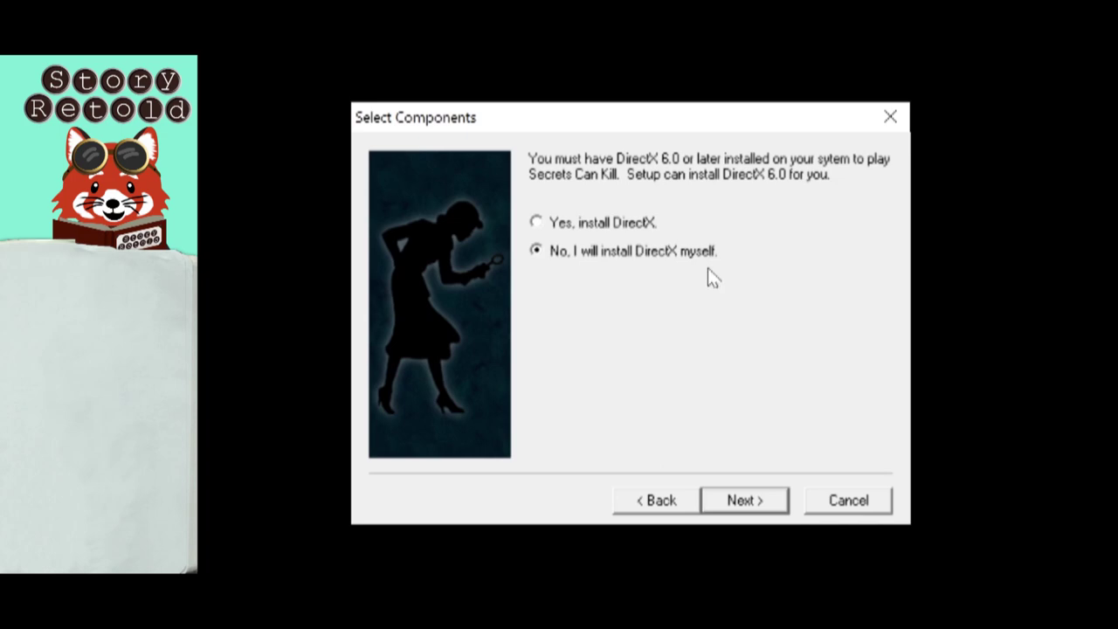
pyautogui.click(776, 505)
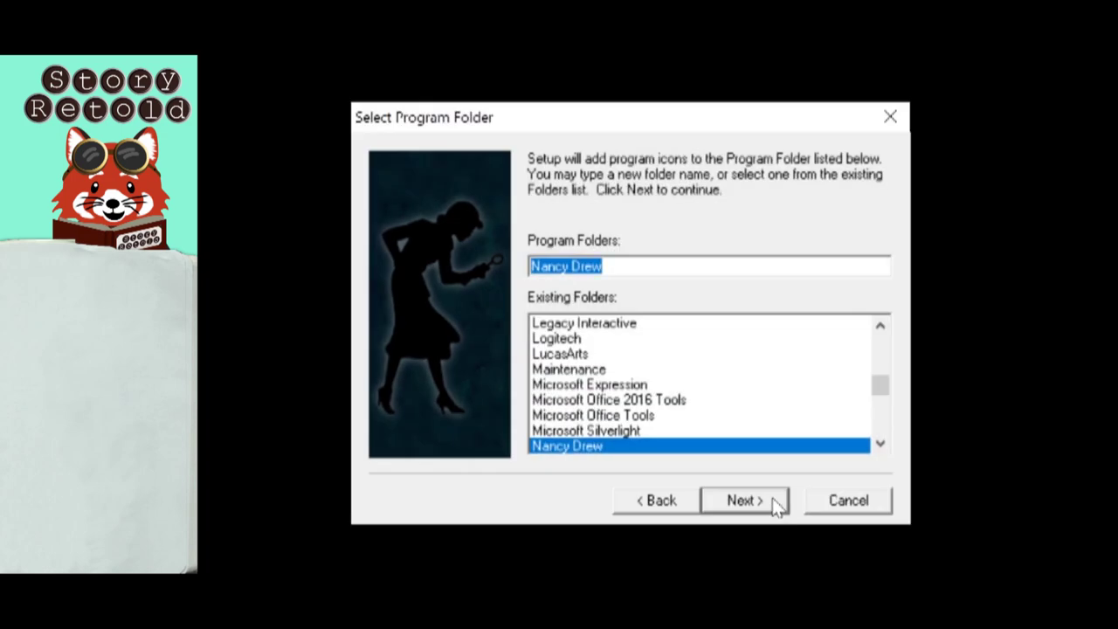
pyautogui.click(778, 500)
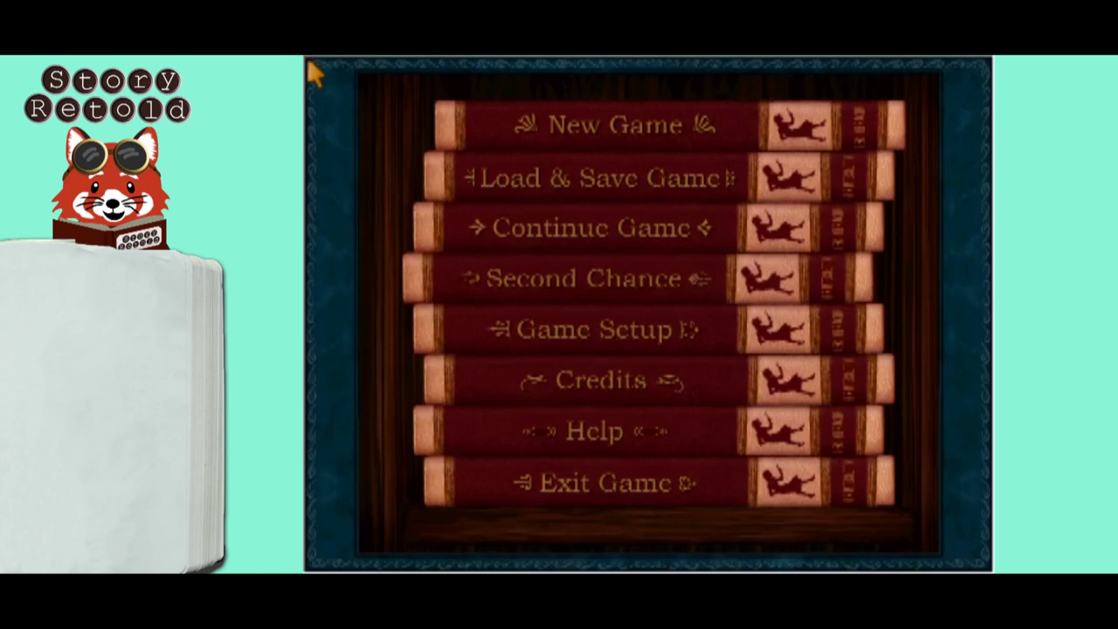
# Start a new game at Junior Detective level and skip the letter introduction
pyautogui.click(623, 118)
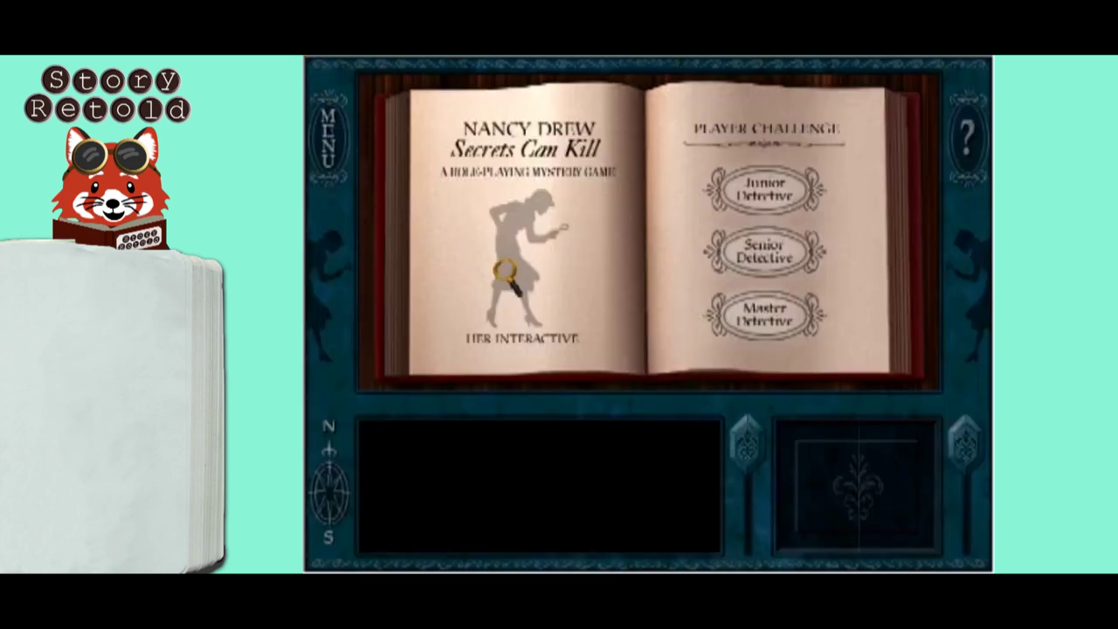
pyautogui.click(804, 193)
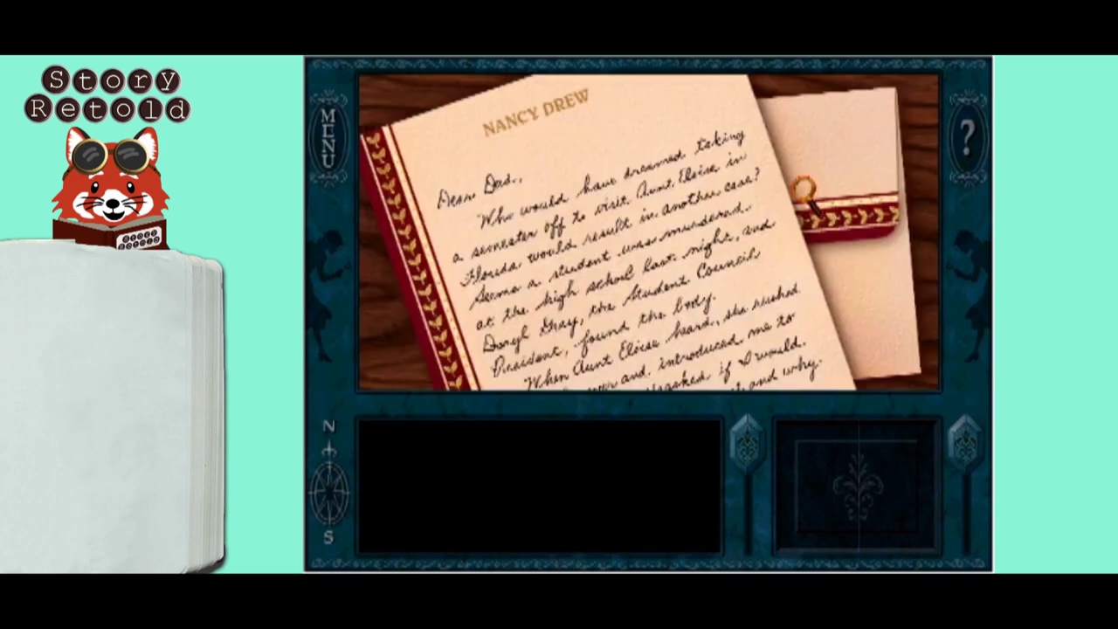
pyautogui.click(769, 223)
# Turn to the front double doors, go outside, and travel to the school on the map
pyautogui.click(931, 201)
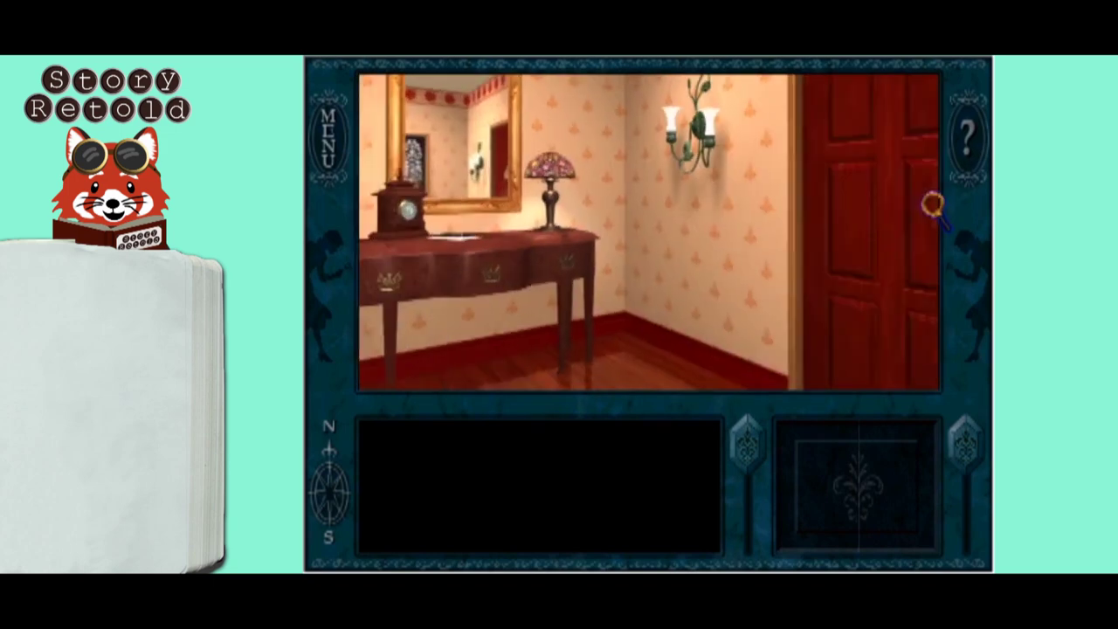
pyautogui.click(926, 203)
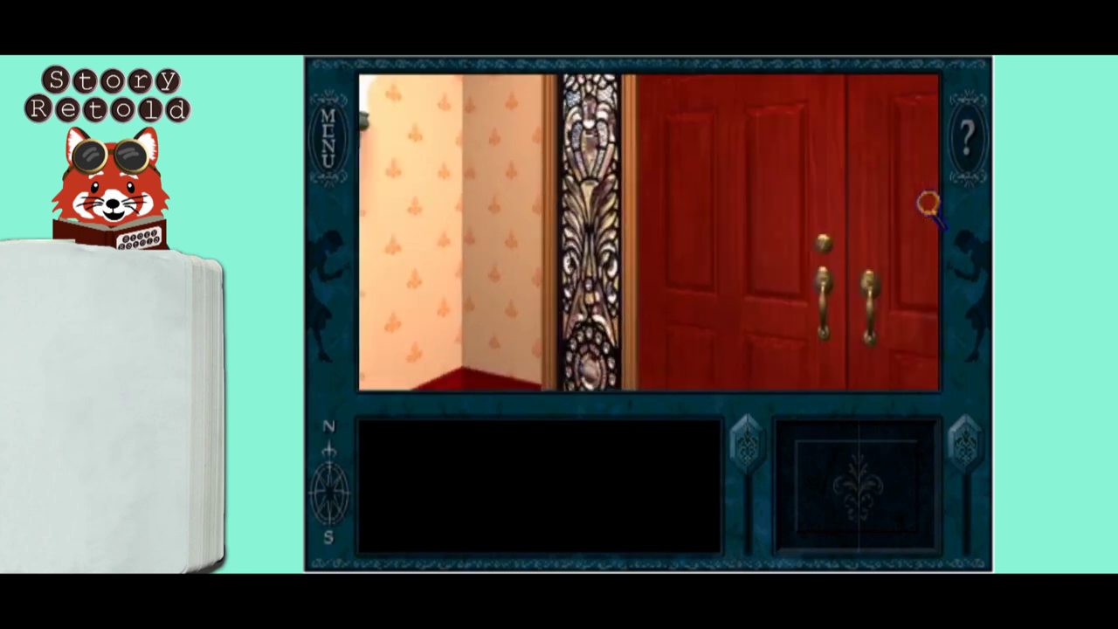
pyautogui.click(651, 271)
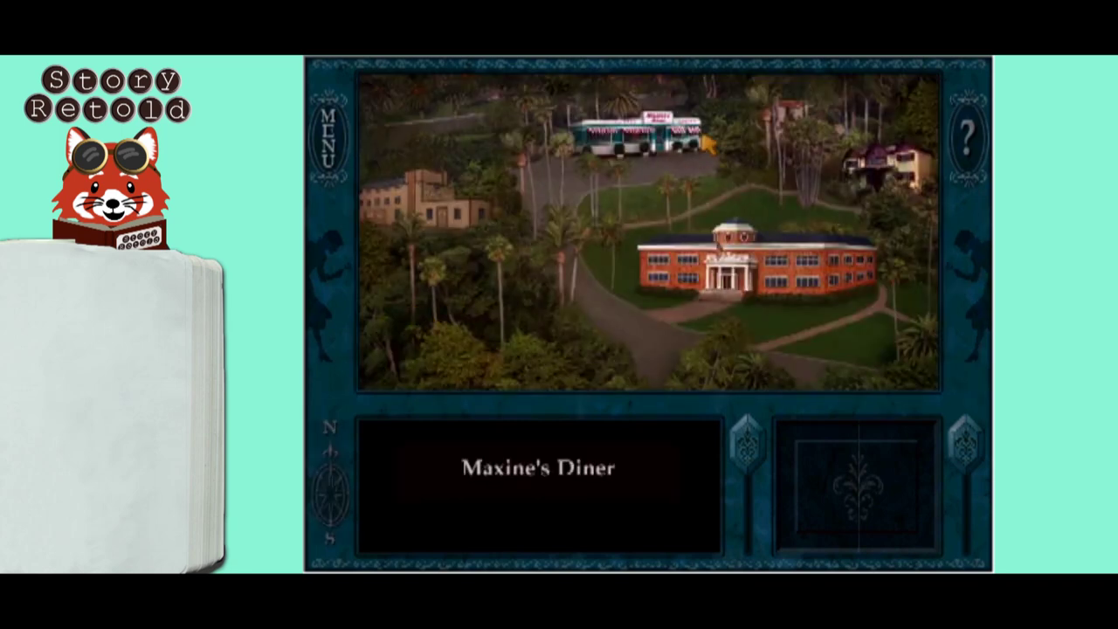
pyautogui.click(727, 260)
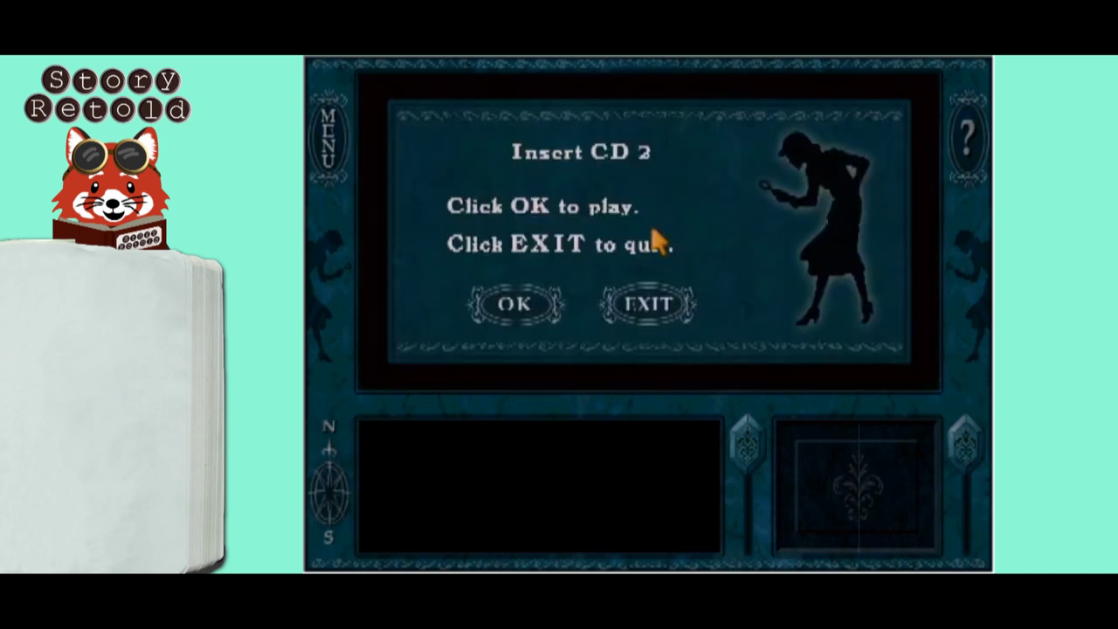